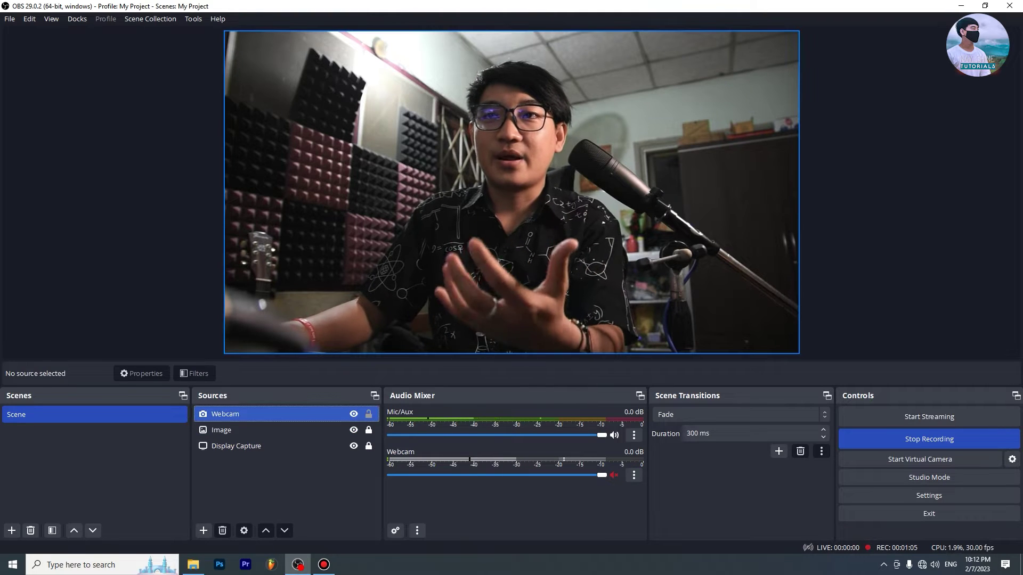
Open the Filters window for the Webcam source.
right_click(257, 413)
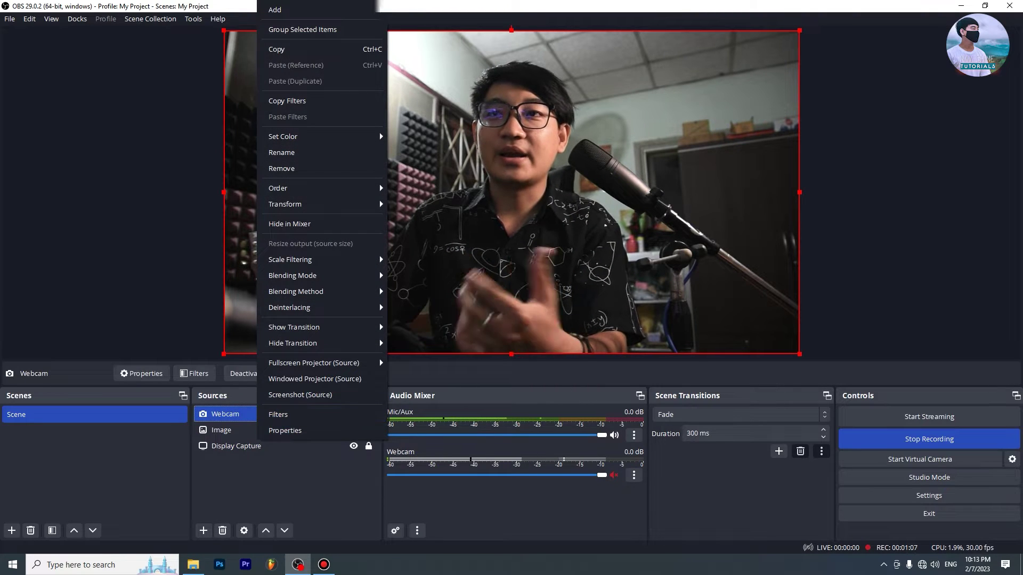
key("Escape")
left_click(225, 414)
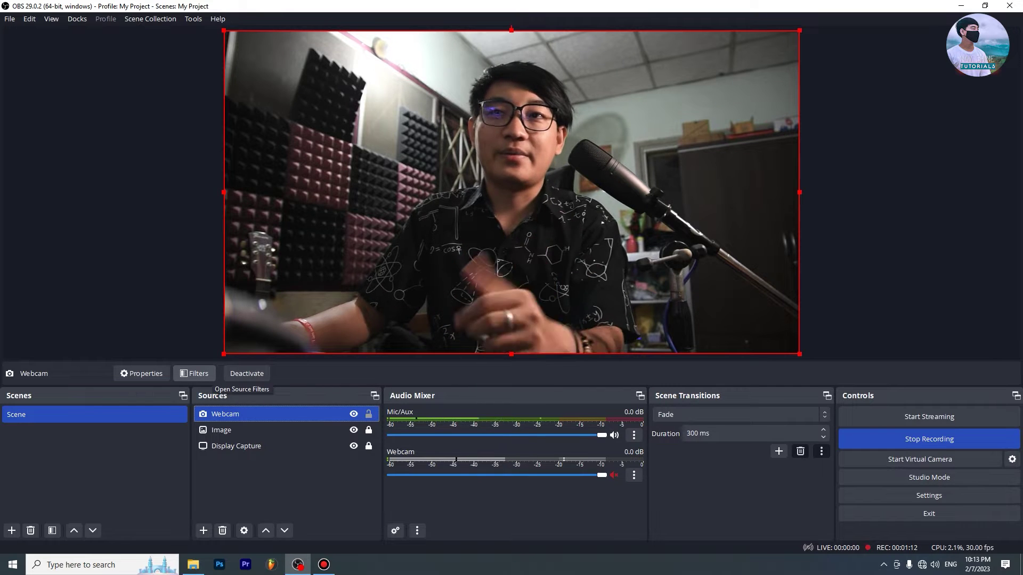
left_click(195, 373)
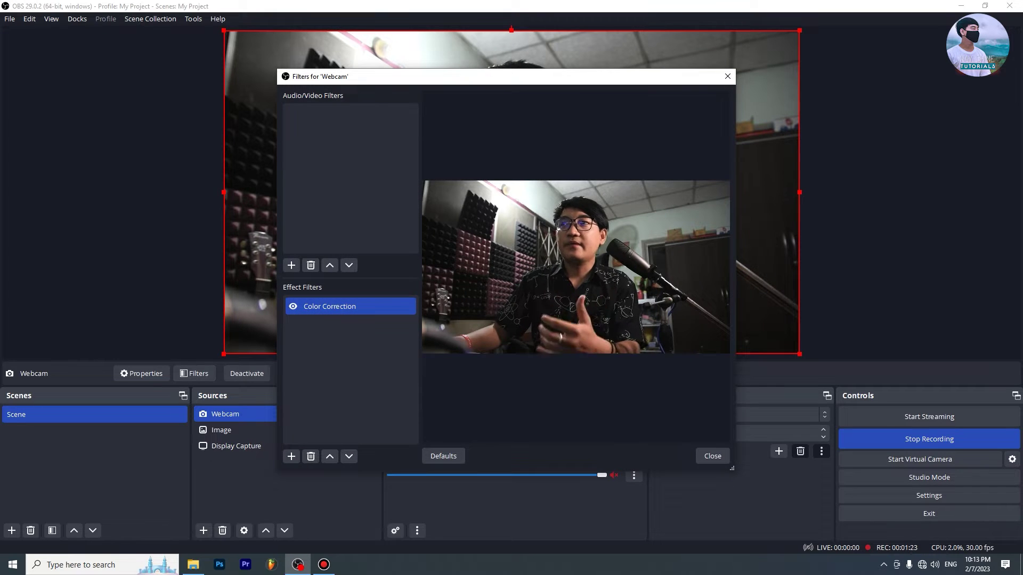
Move the Filters window aside, review Color Correction, and bring up the effect filter list.
left_click_drag(426, 76, 635, 73)
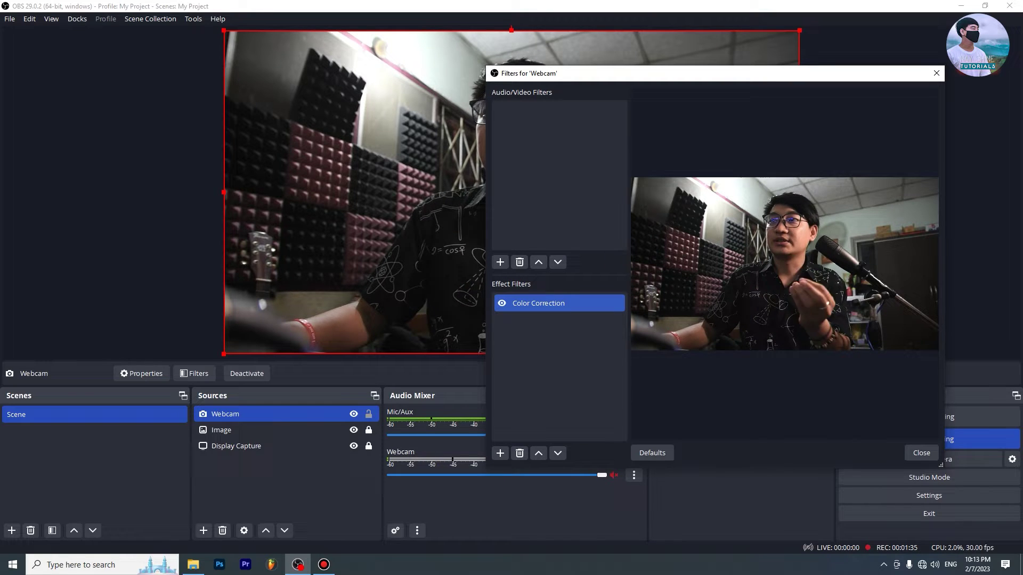
left_click(538, 303)
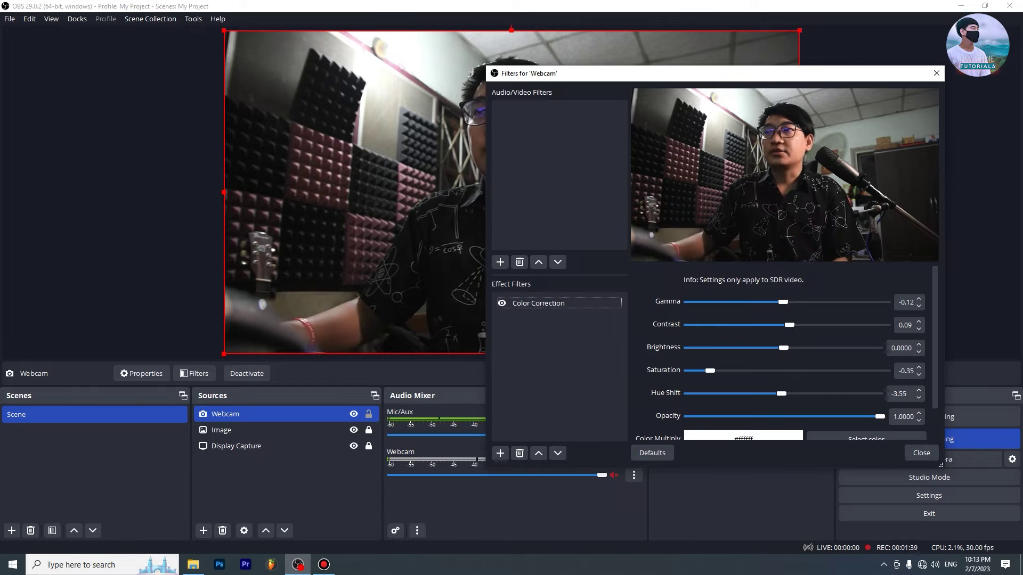
left_click(500, 454)
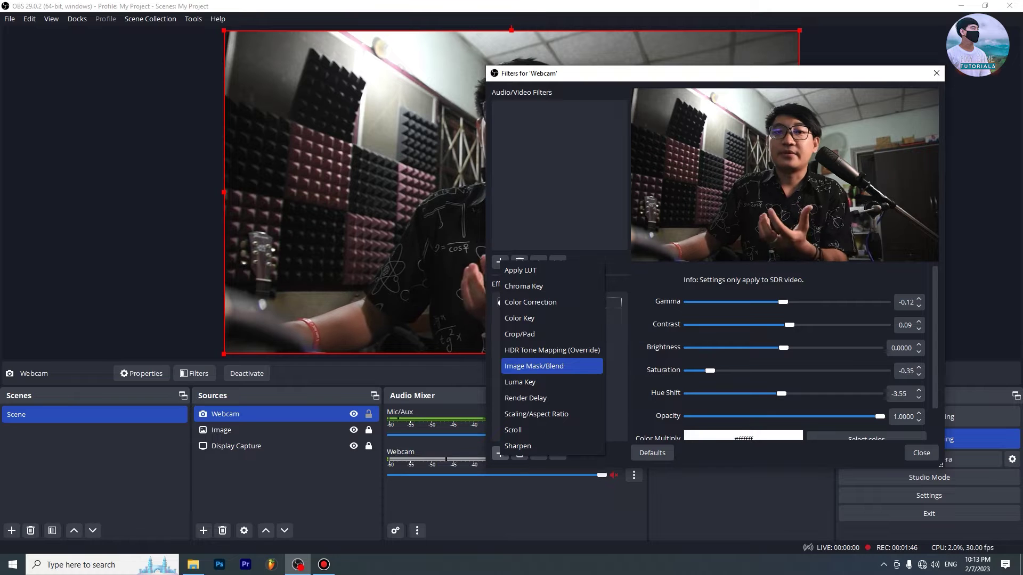
Add an Image Mask/Blend filter to the Webcam, keeping its default name.
left_click(533, 366)
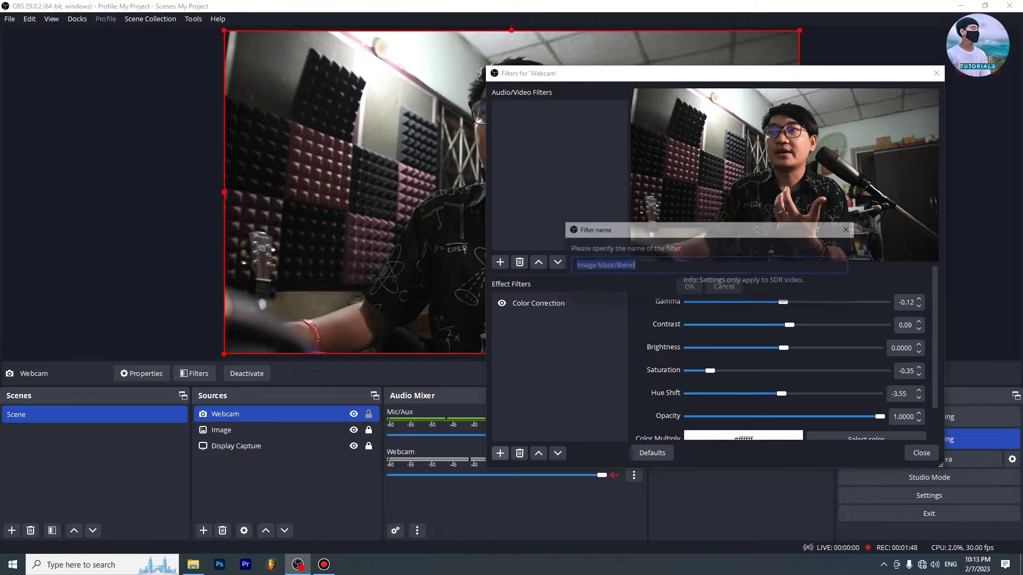
key("Return")
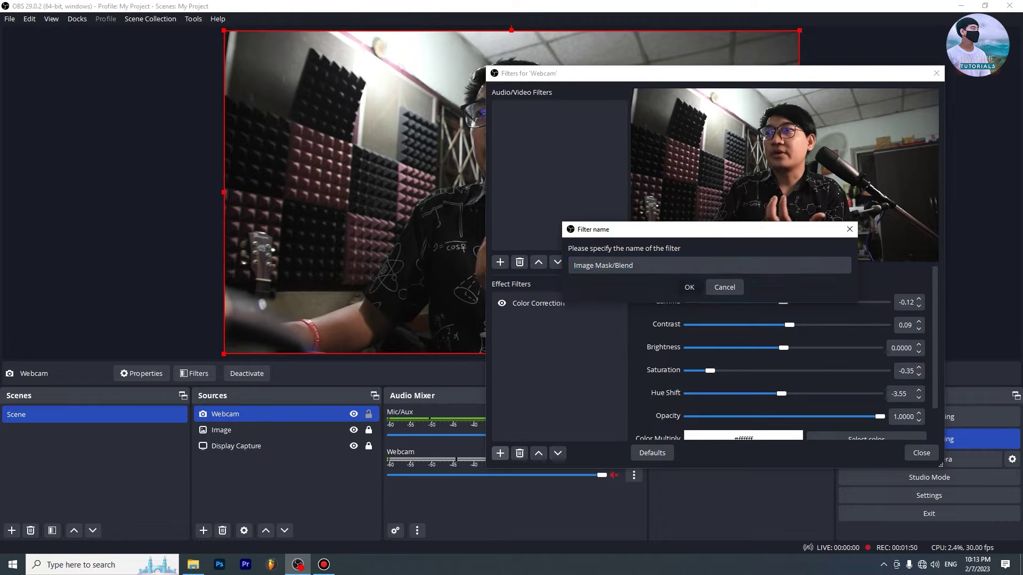
left_click_drag(639, 73, 698, 64)
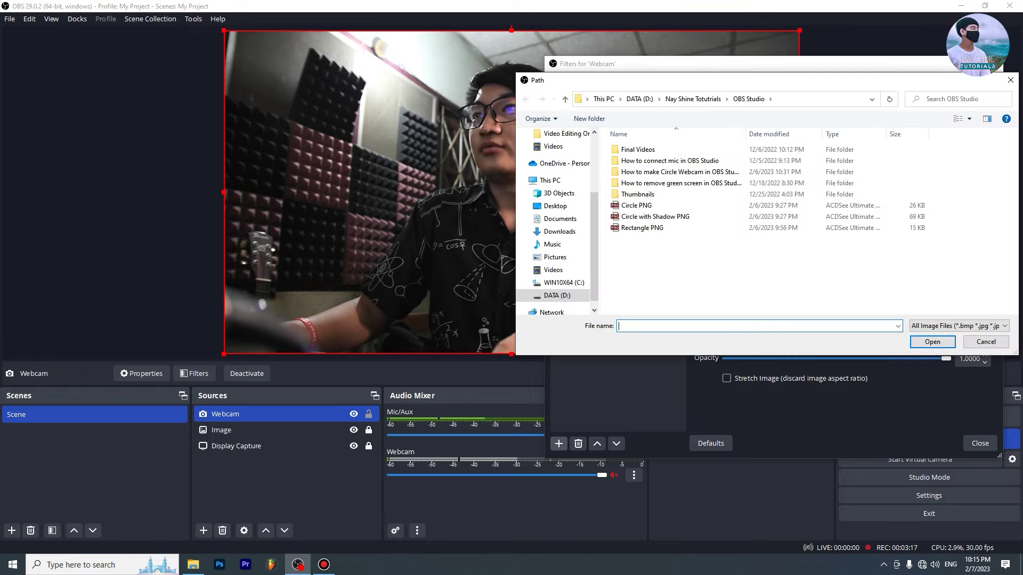
Load Rectangle PNG as the mask image, browsing the files as large icons.
left_click(968, 119)
left_click(943, 90)
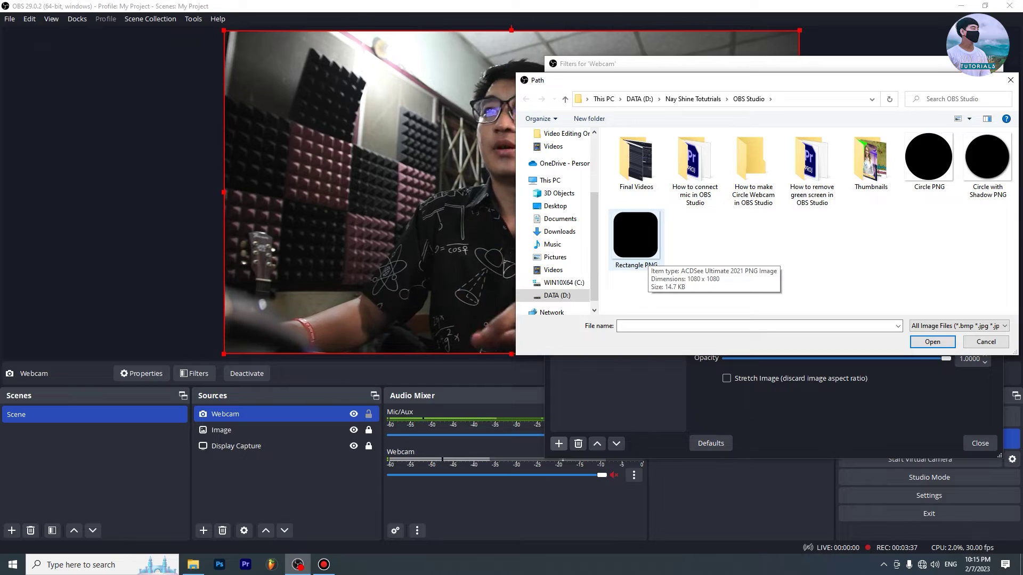
left_click(635, 237)
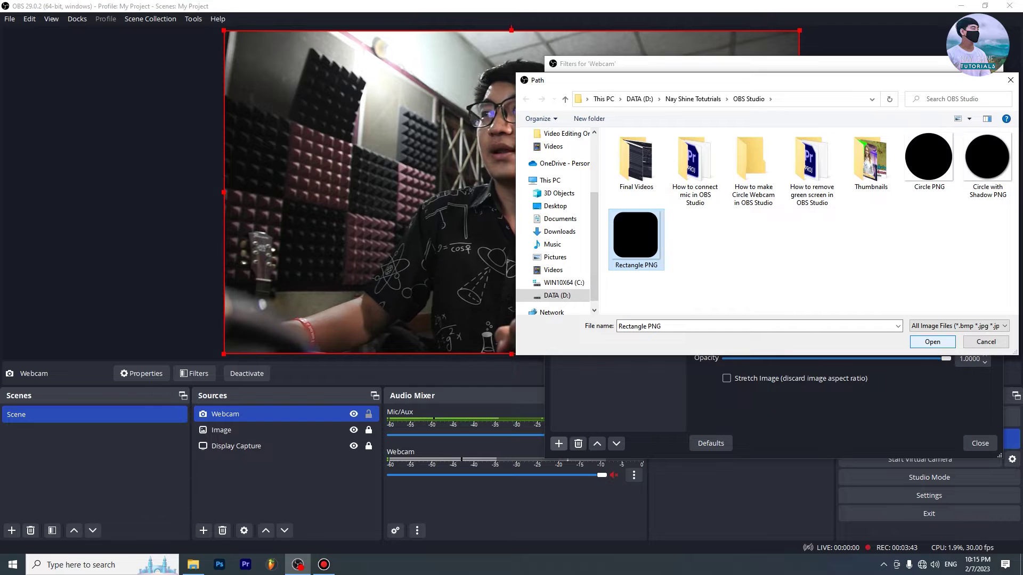
key("Return")
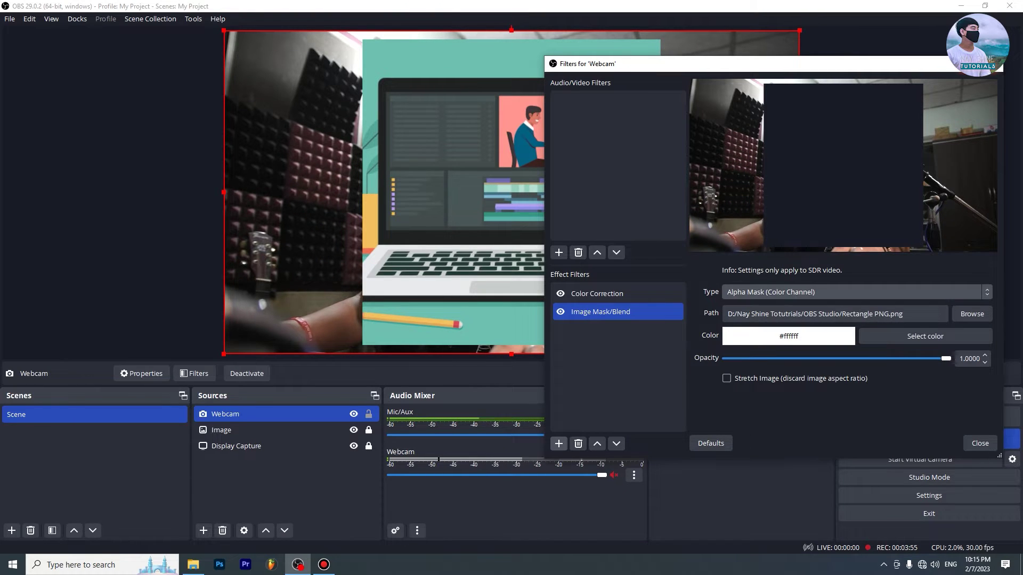
Set the mask type to Alpha Mask (Alpha Channel), then reopen the Image Mask/Blend settings.
left_click(767, 292)
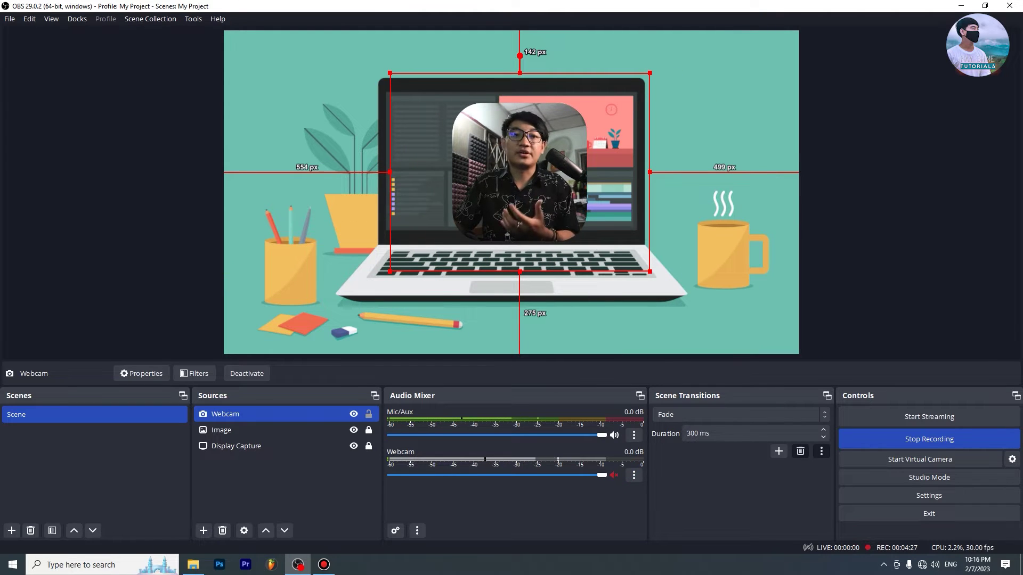
left_click(195, 373)
left_click(333, 324)
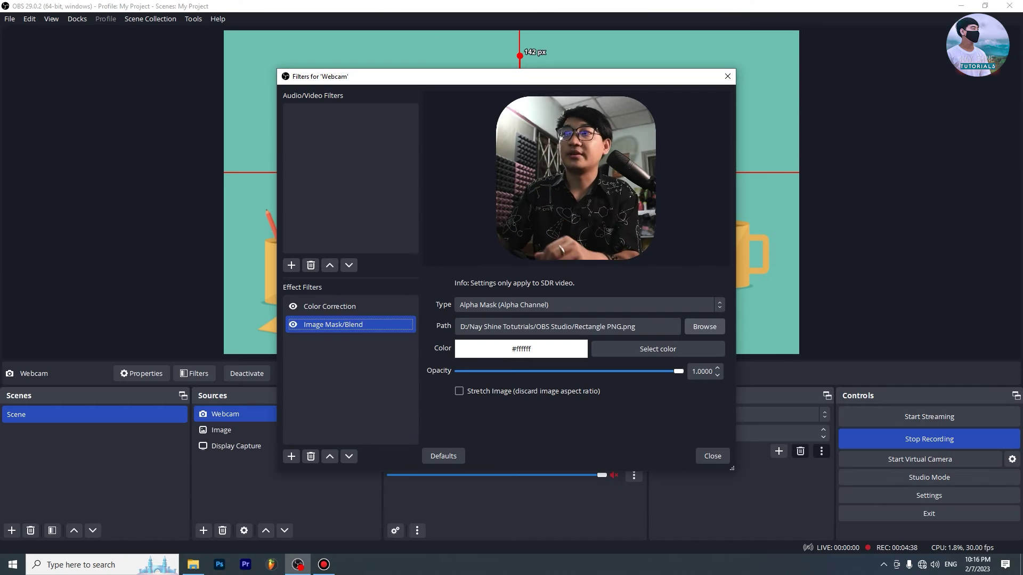
Swap the mask image to Circle PNG, keep Alpha Mask (Alpha Channel), and close Filters.
left_click(704, 327)
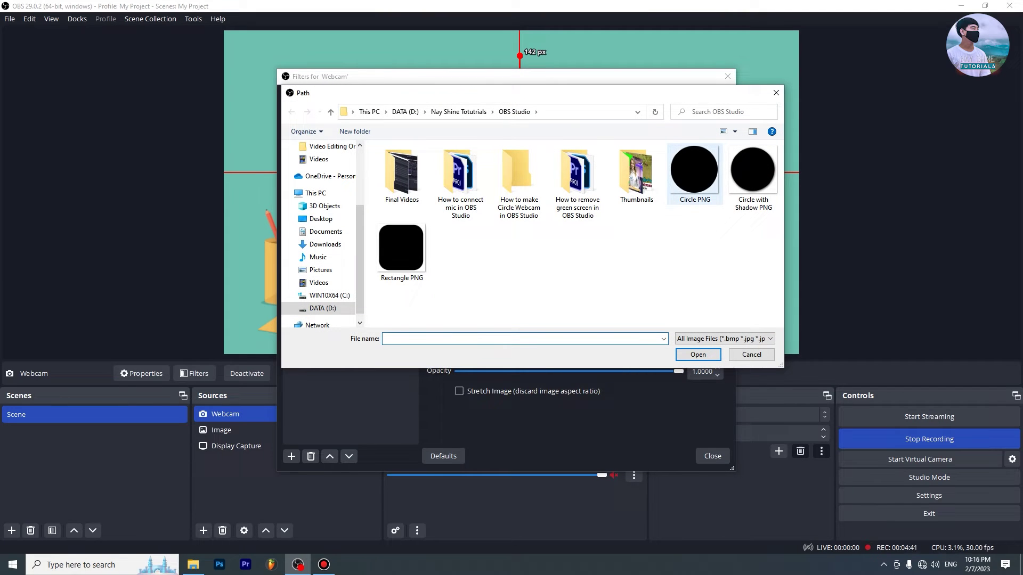
left_click(694, 171)
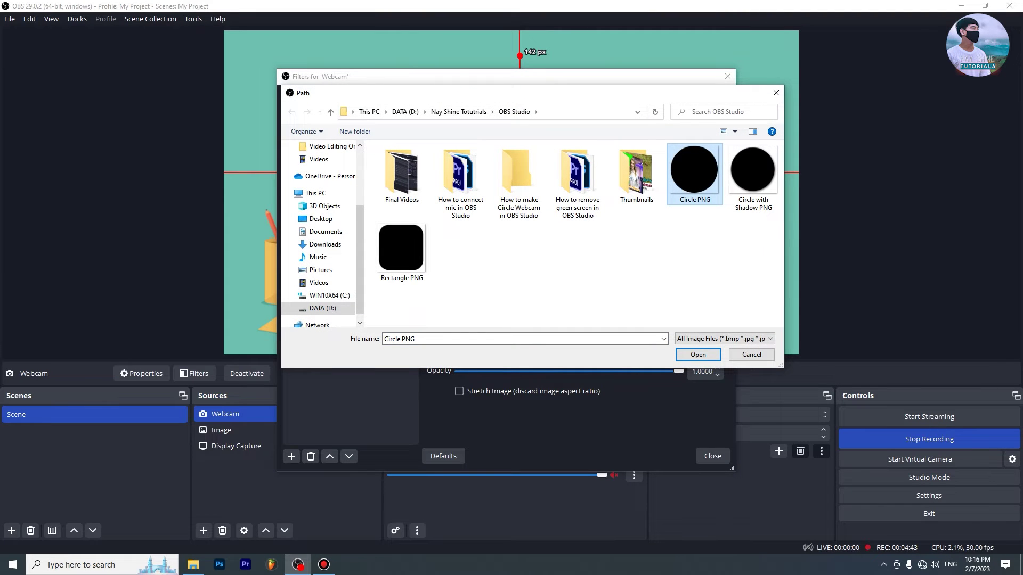
key("Return")
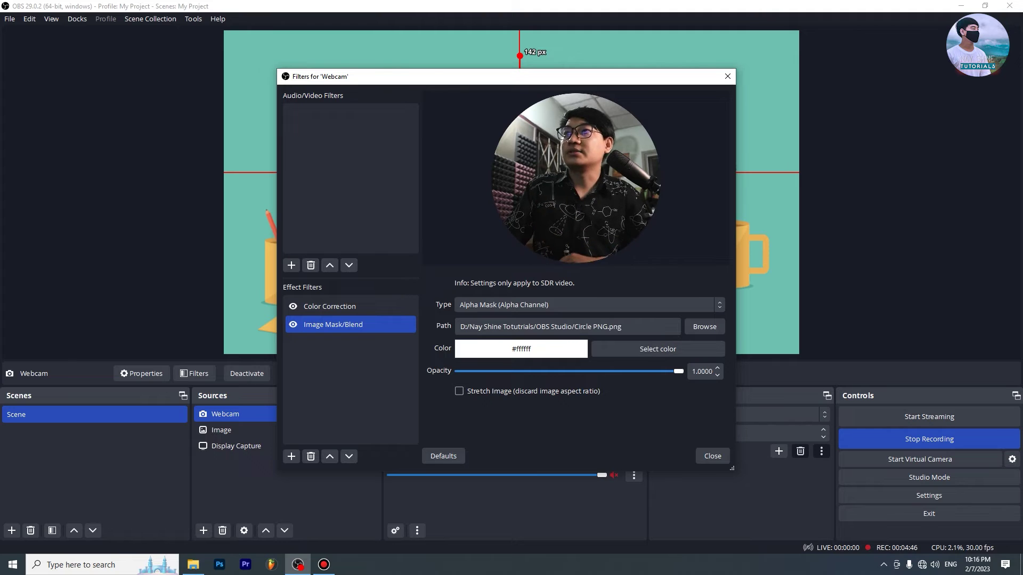
left_click(586, 305)
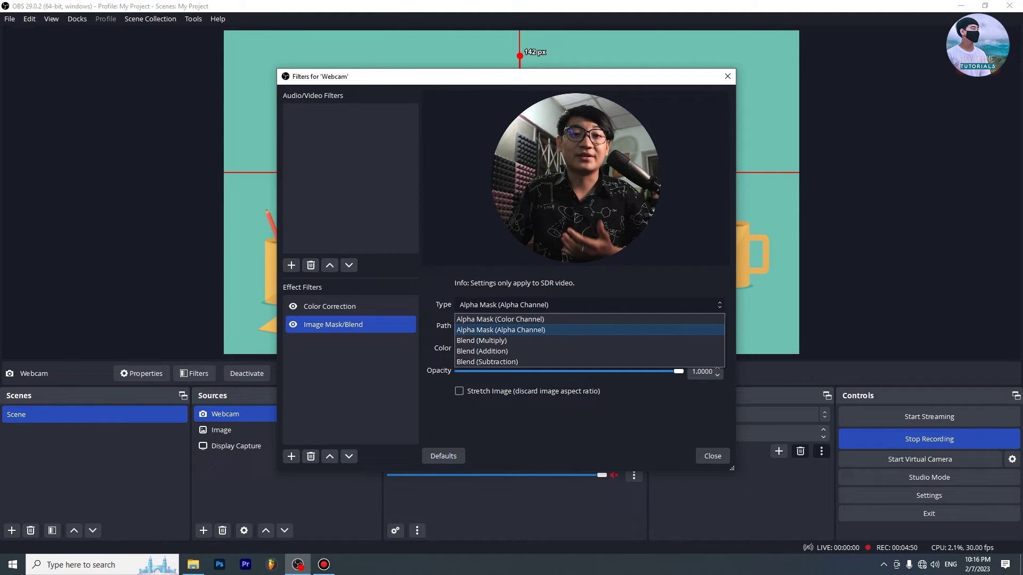
key("Escape")
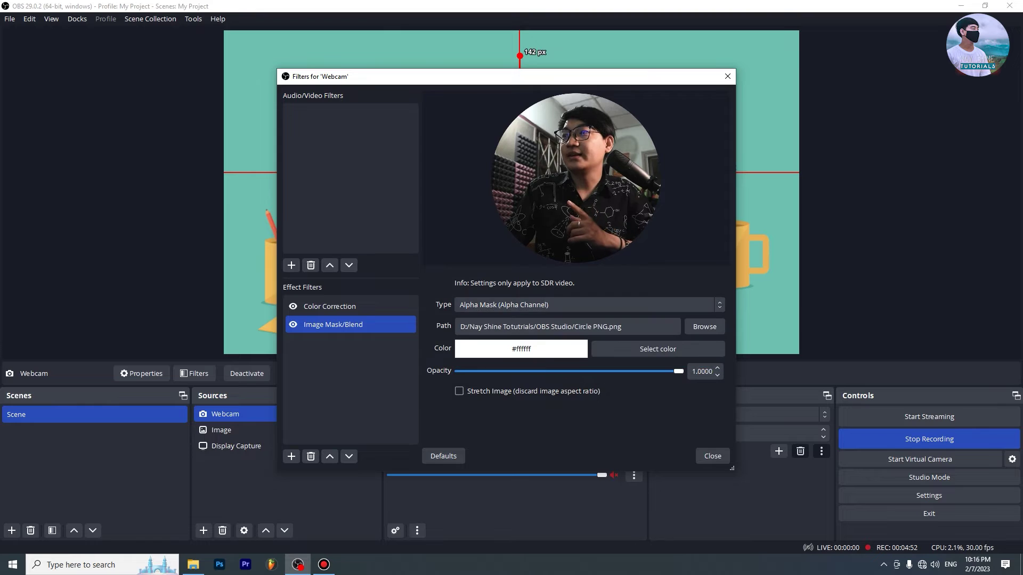
left_click(712, 456)
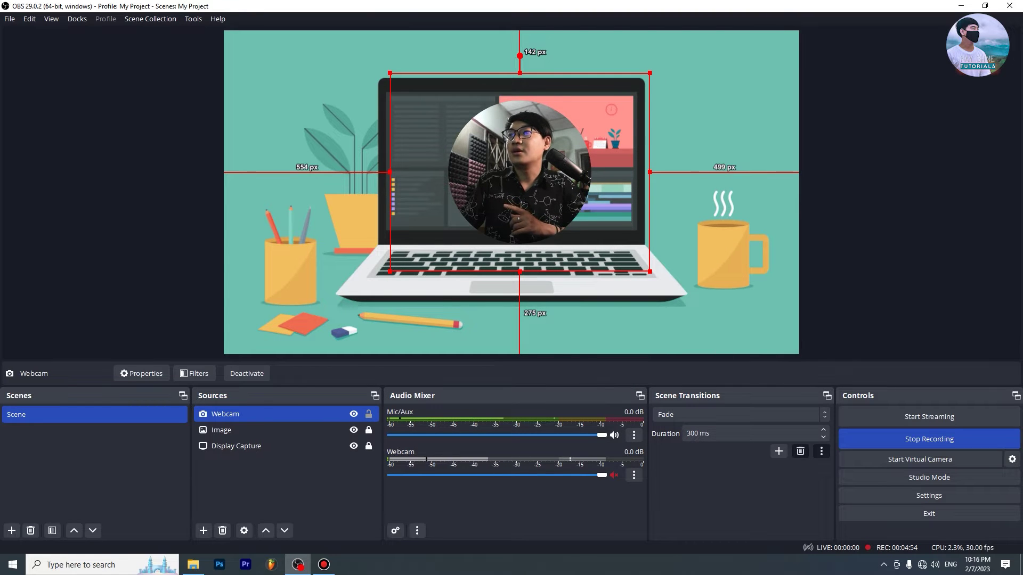
Enlarge the circular webcam and centre it over the laptop illustration's screen.
left_click_drag(650, 272, 674, 292)
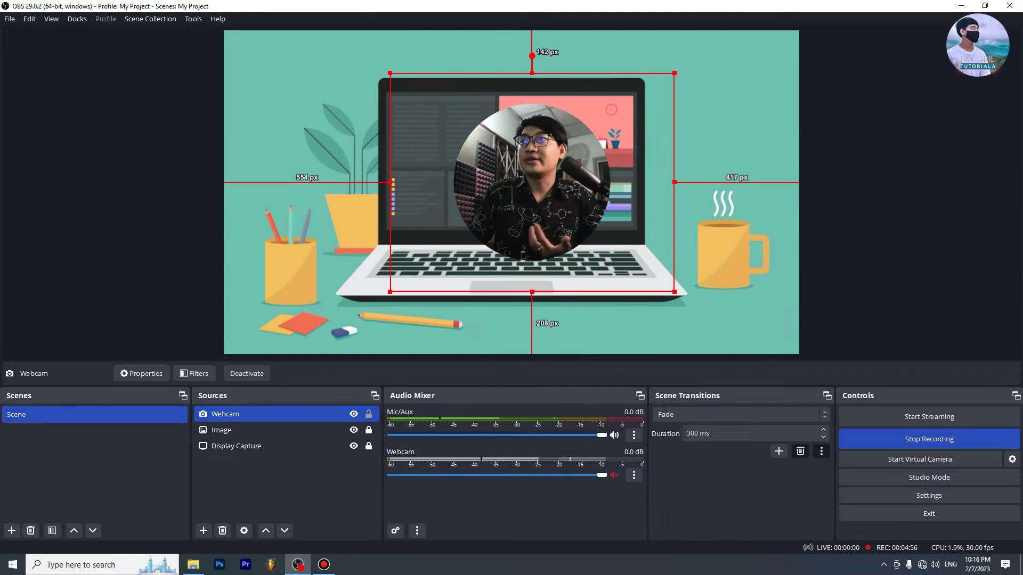
left_click_drag(532, 182, 703, 273)
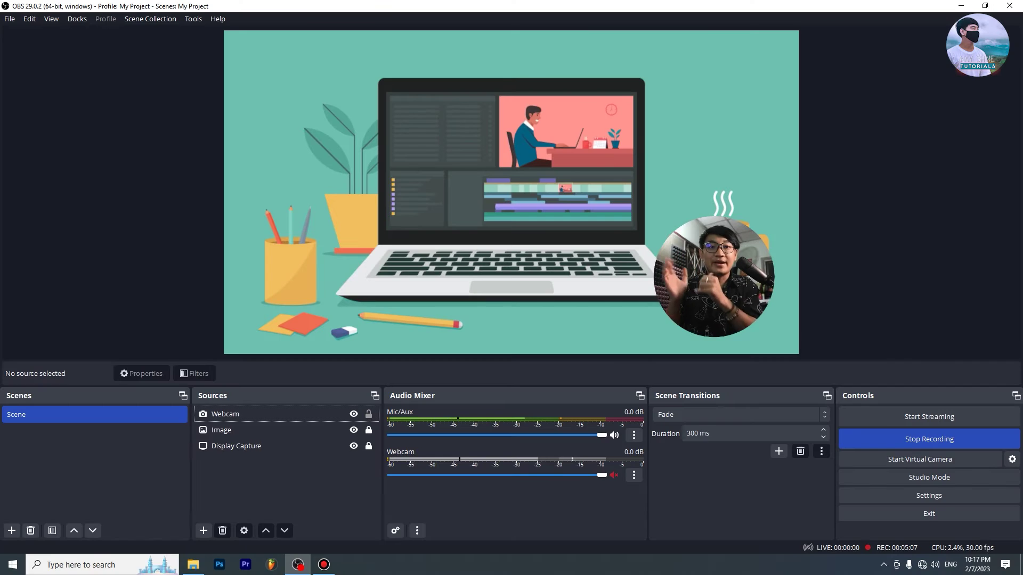
left_click(713, 277)
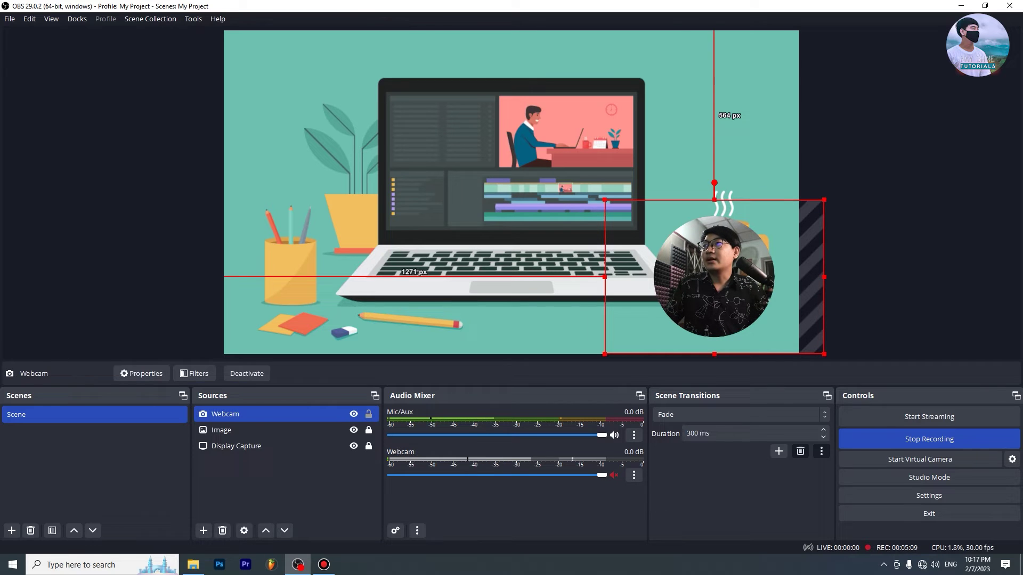
left_click(565, 165)
left_click(714, 277)
left_click(564, 165)
left_click(714, 277)
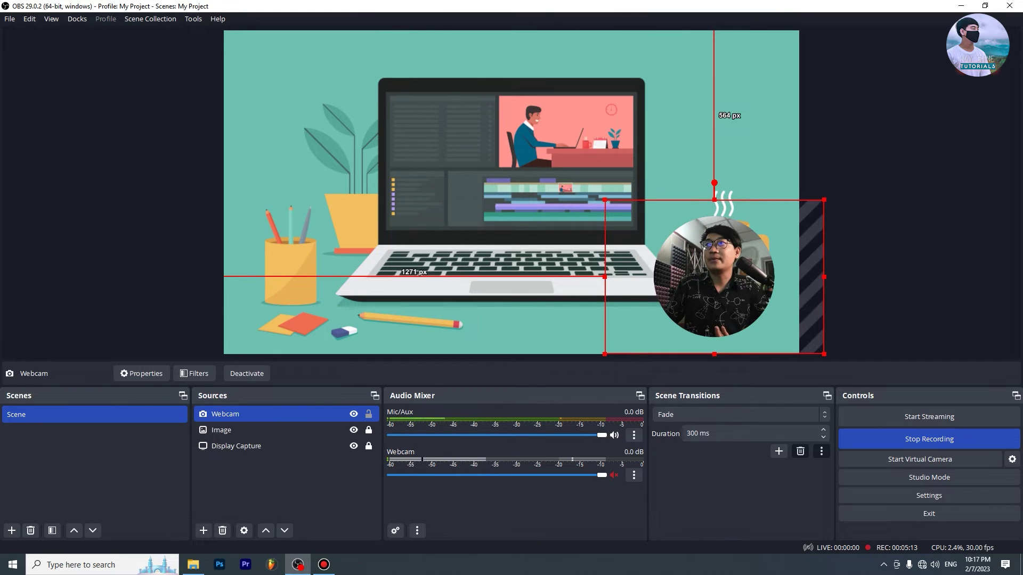
left_click_drag(714, 277, 513, 228)
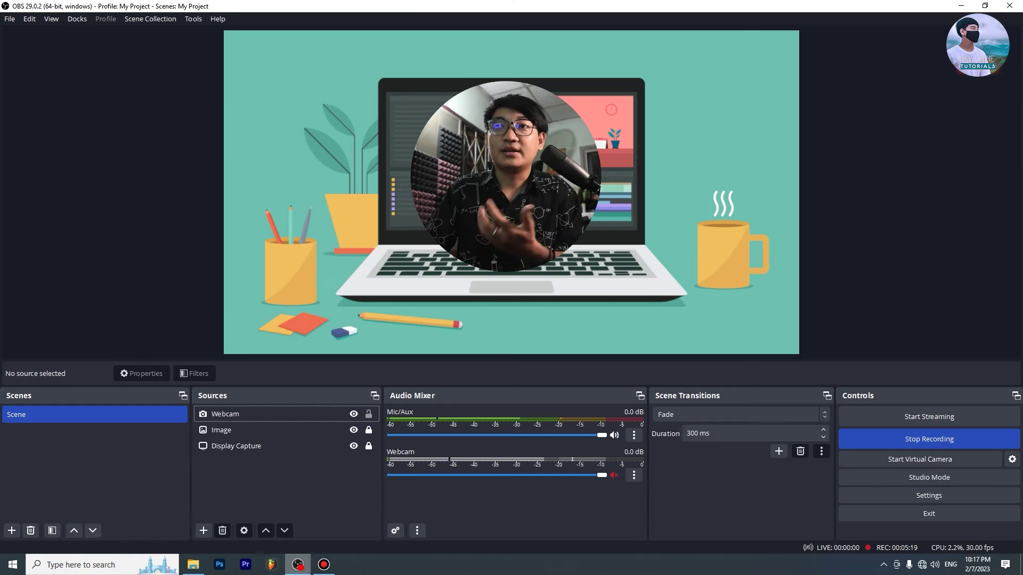
Add image source Image 2 using Circle with Shadow PNG and drag it right.
left_click(203, 531)
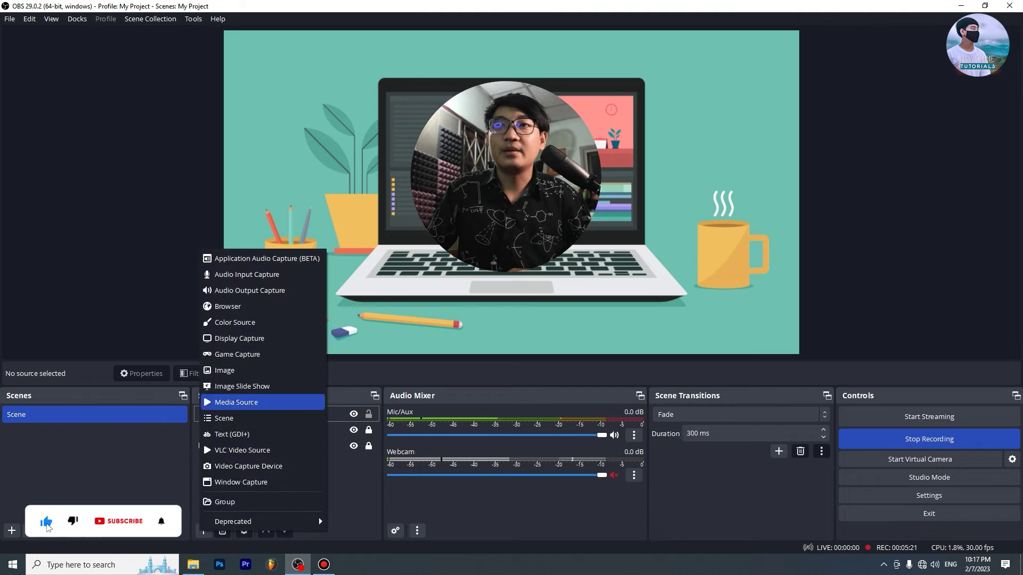
left_click(224, 370)
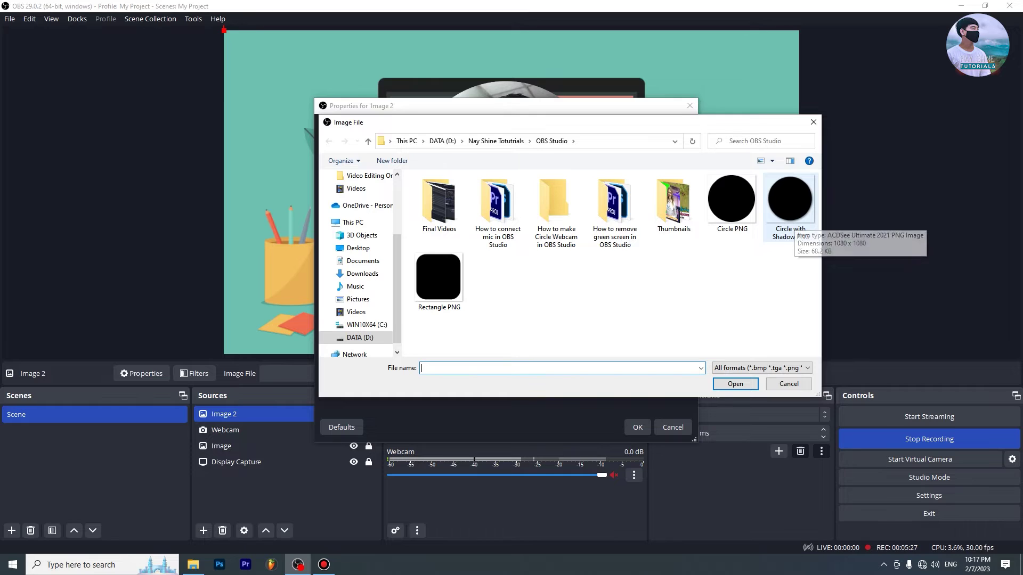
double_click(789, 213)
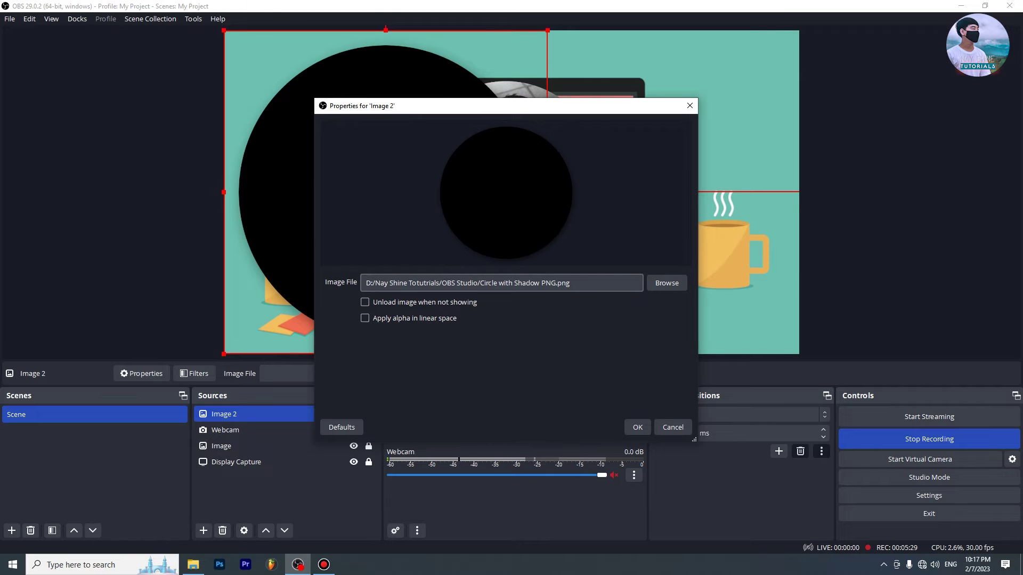
key("Return")
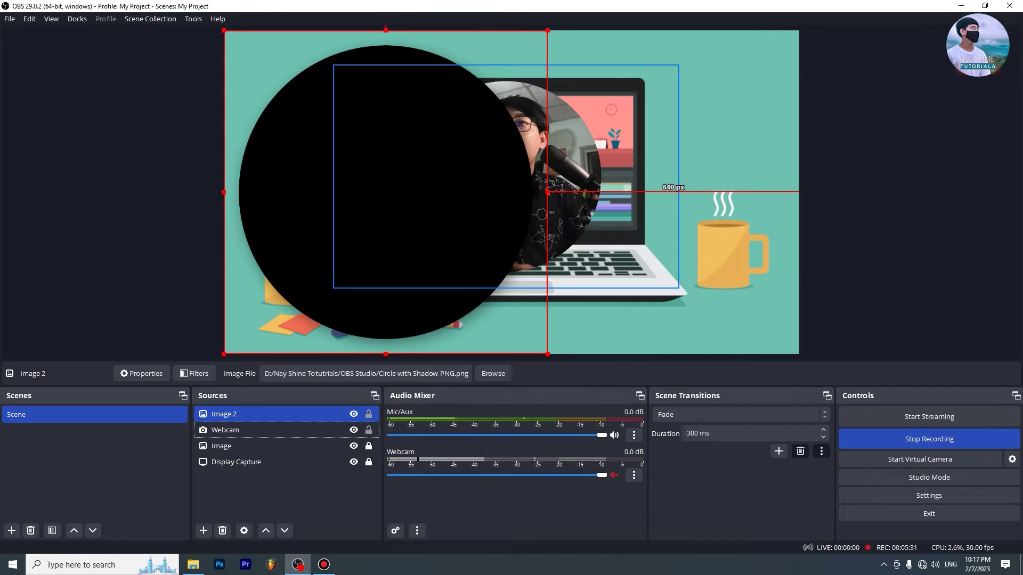
left_click_drag(385, 192, 608, 187)
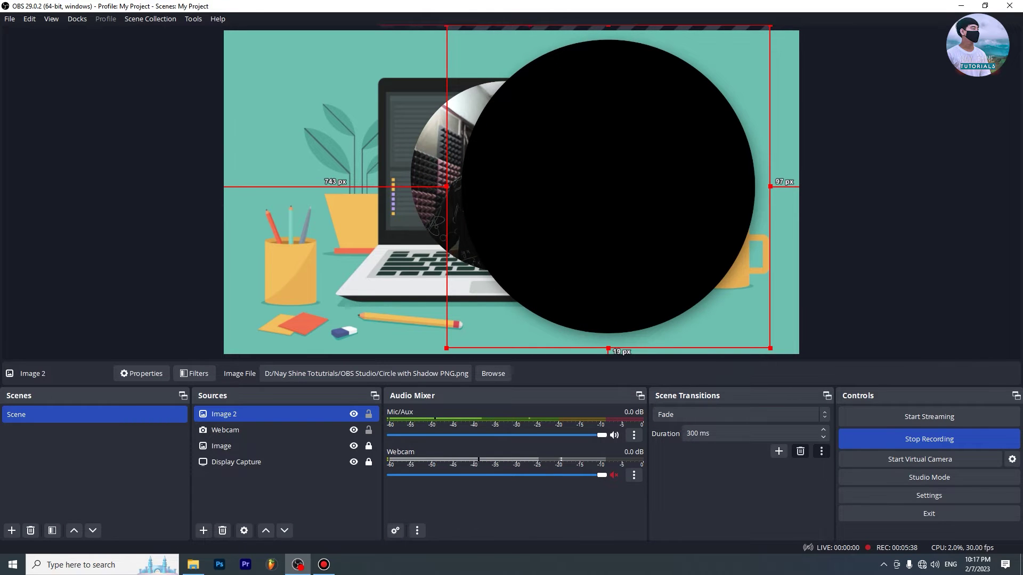
Shrink Image 2 over the webcam and move Webcam above Image 2 in Sources.
left_click_drag(770, 26, 626, 168)
left_click_drag(537, 258, 504, 169)
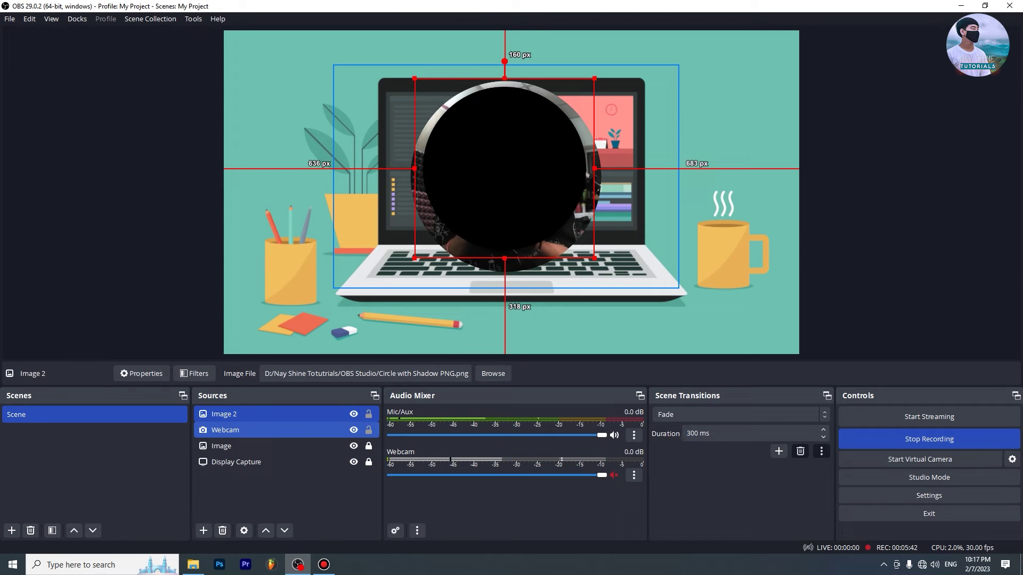
left_click(224, 414)
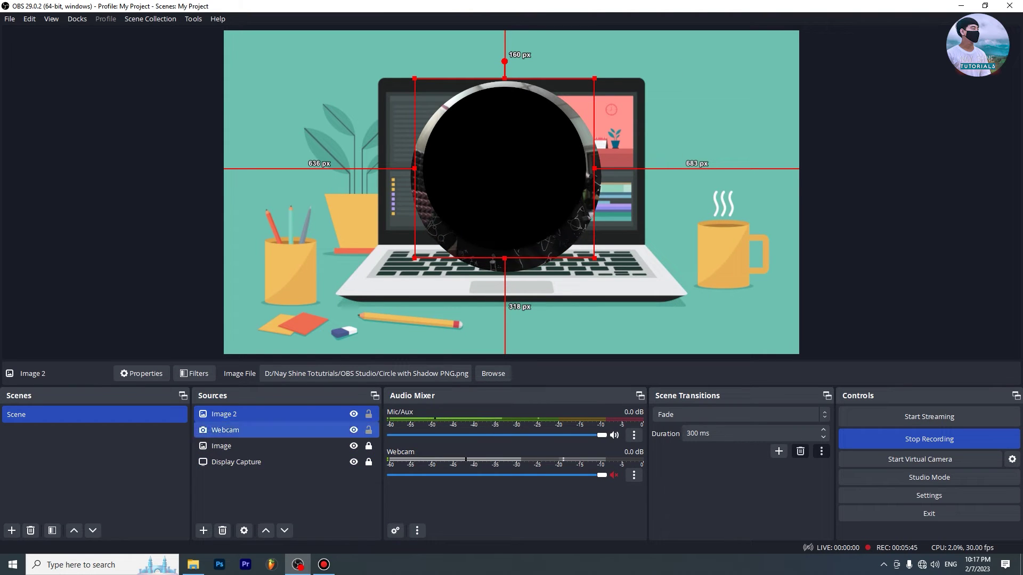
left_click_drag(235, 430, 235, 413)
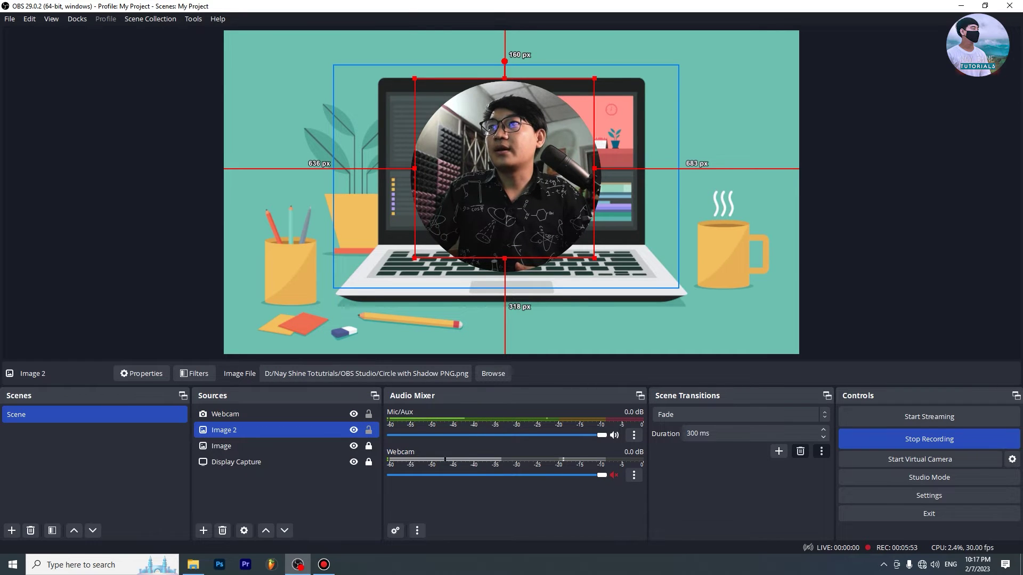
Fine-tune Image 2's size and position so a thin shadow ring edges the webcam.
left_click_drag(595, 78, 632, 41)
left_click_drag(523, 150, 504, 177)
mouse_move(614, 286)
left_mouse_down()
mouse_move(631, 303)
mouse_move(612, 286)
left_mouse_up()
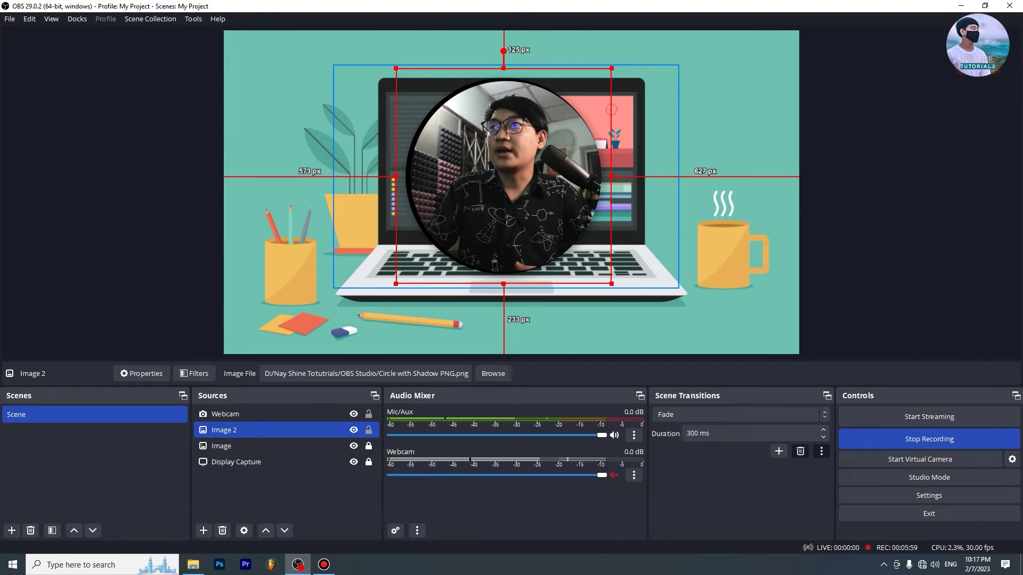
left_click_drag(396, 68, 400, 71)
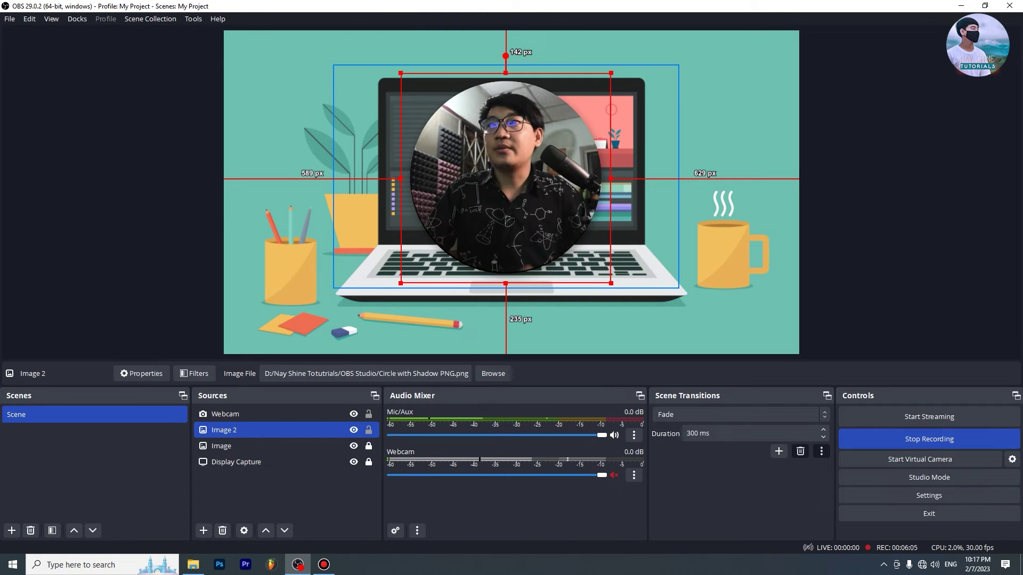
left_click_drag(401, 283, 403, 280)
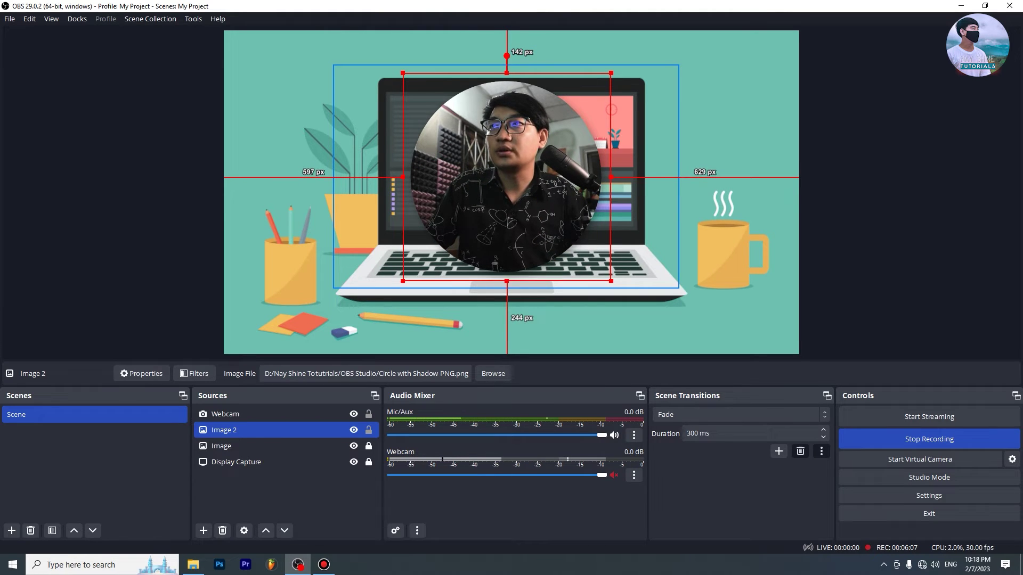
Drag Webcam and Image 2 together to the lower right, undoing a stray move and reselecting both.
left_click(225, 414, "ctrl")
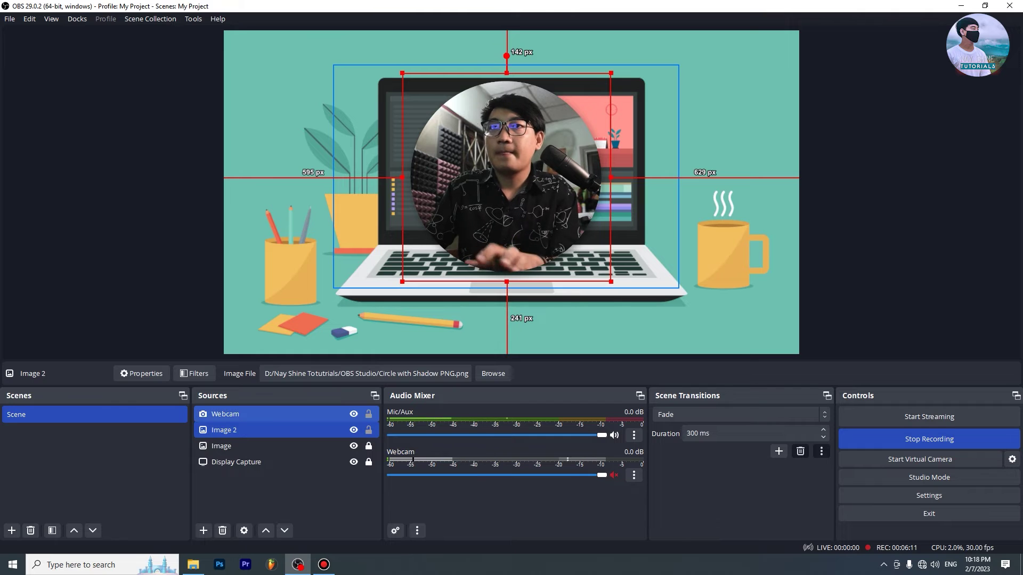
left_click_drag(506, 176, 676, 236)
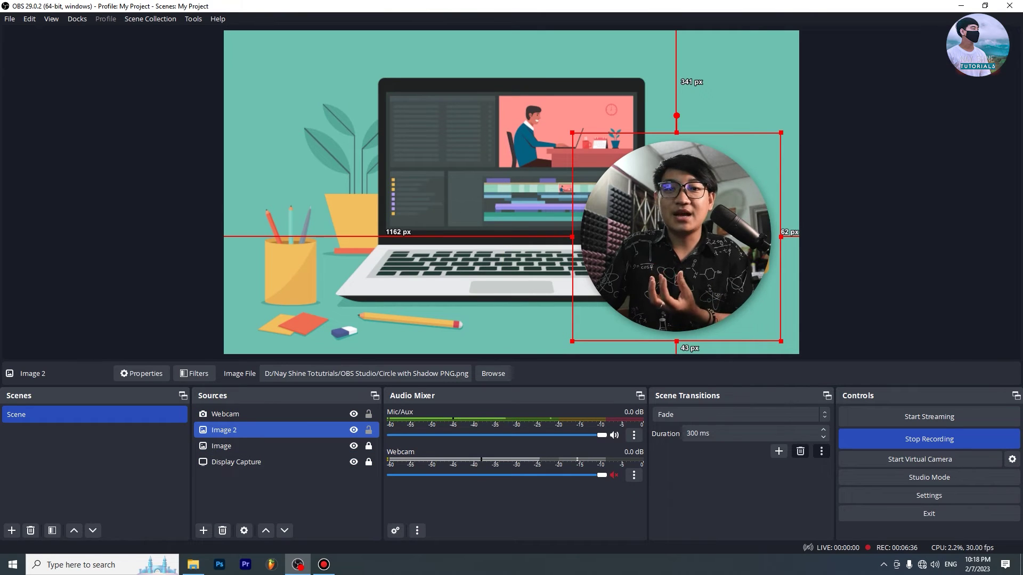
left_click_drag(706, 256, 579, 209)
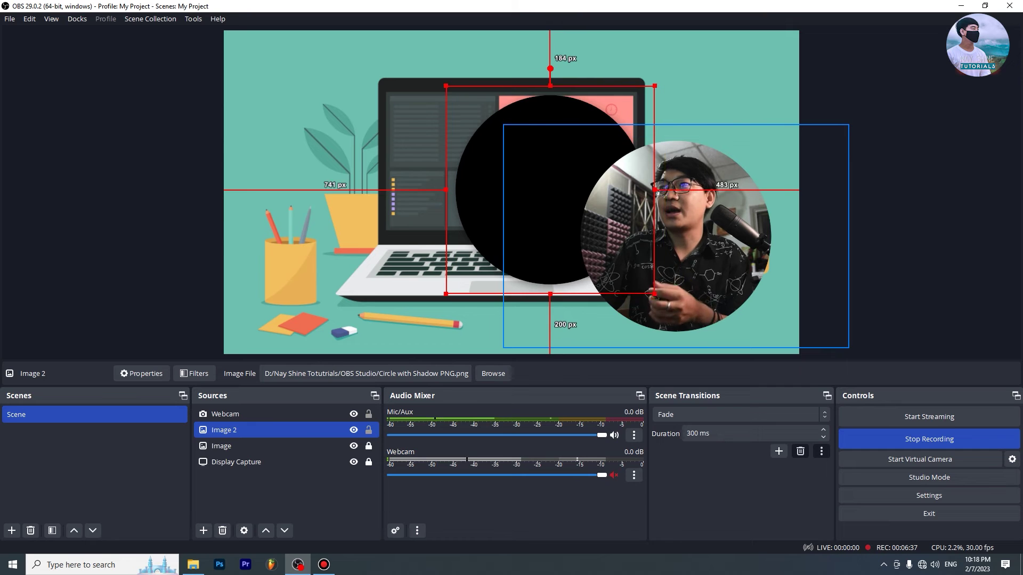
key("ctrl+z")
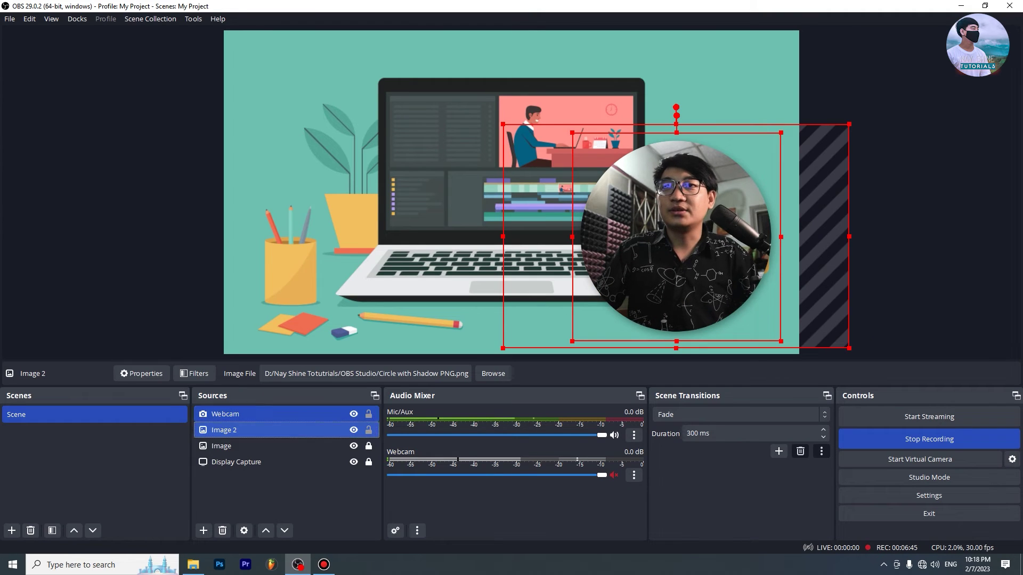
left_click(224, 430)
left_click(223, 414, "ctrl")
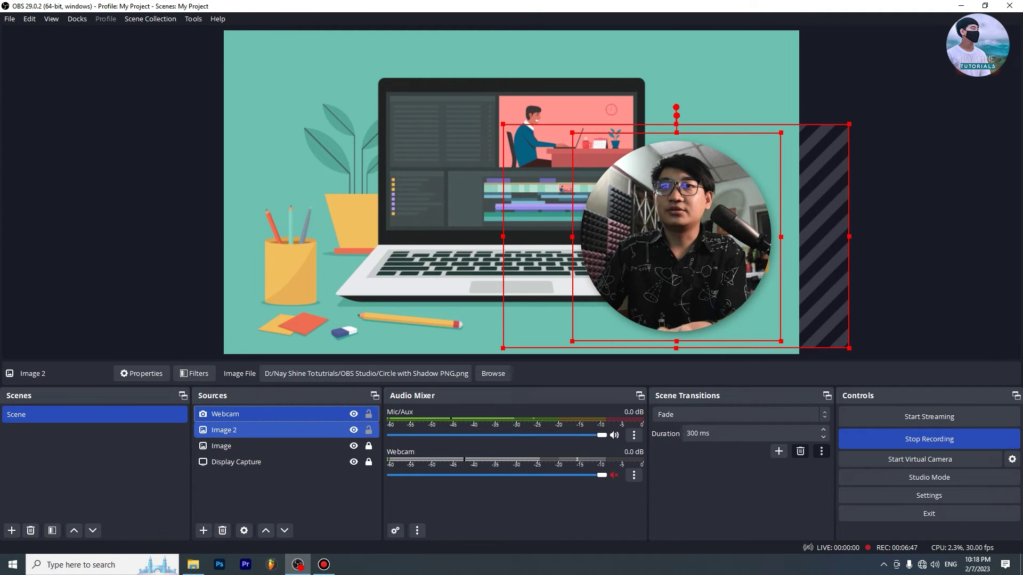
Group Webcam and Image 2 with Group Selected Items and drag the group toward the upper centre.
right_click(250, 429)
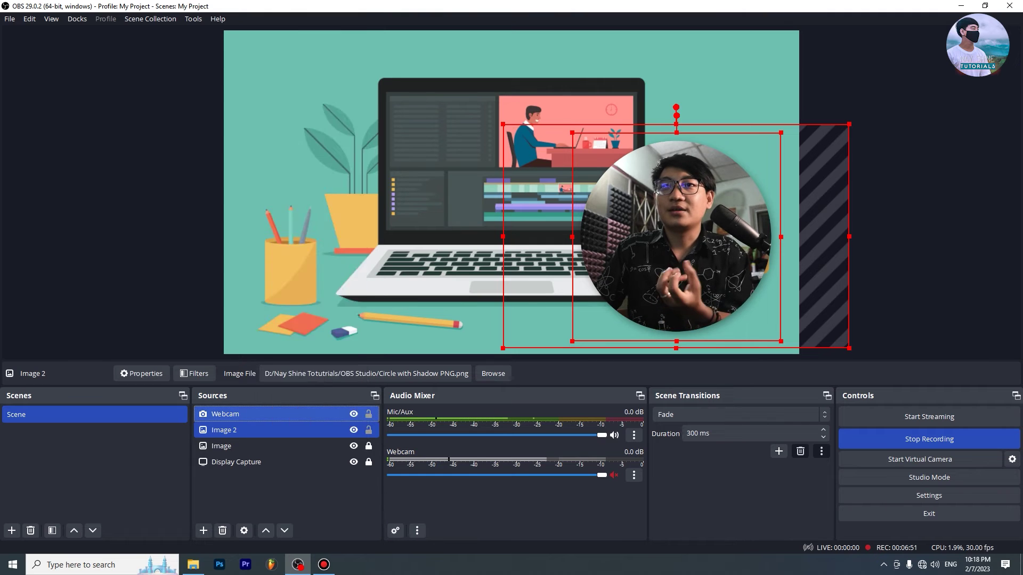
right_click(235, 430)
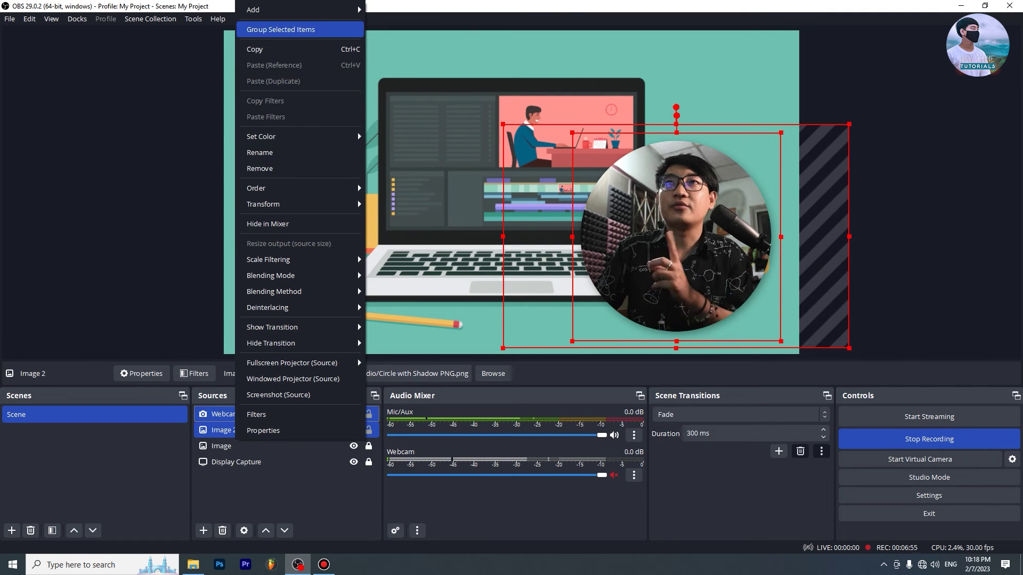
left_click(280, 29)
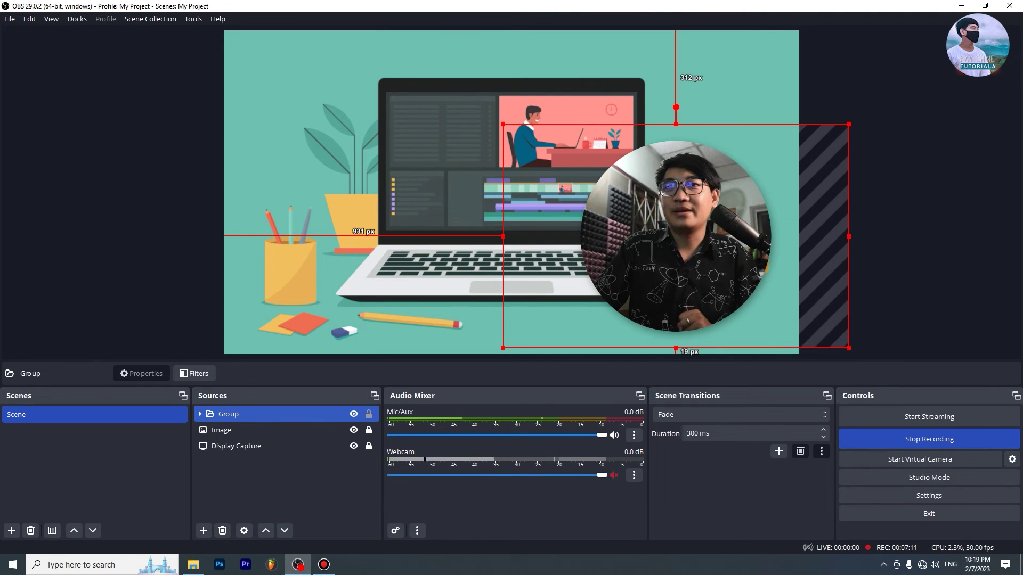
left_click_drag(676, 236, 468, 199)
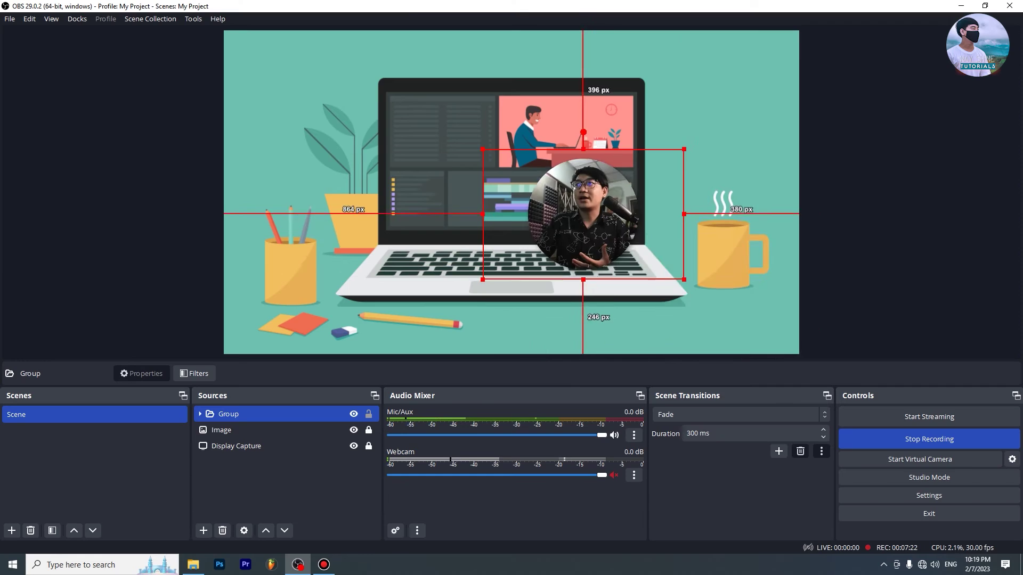
Scale up the webcam group slightly and move it to the laptop illustration's bottom-right corner.
left_click_drag(684, 280, 709, 294)
left_click_drag(595, 221, 720, 281)
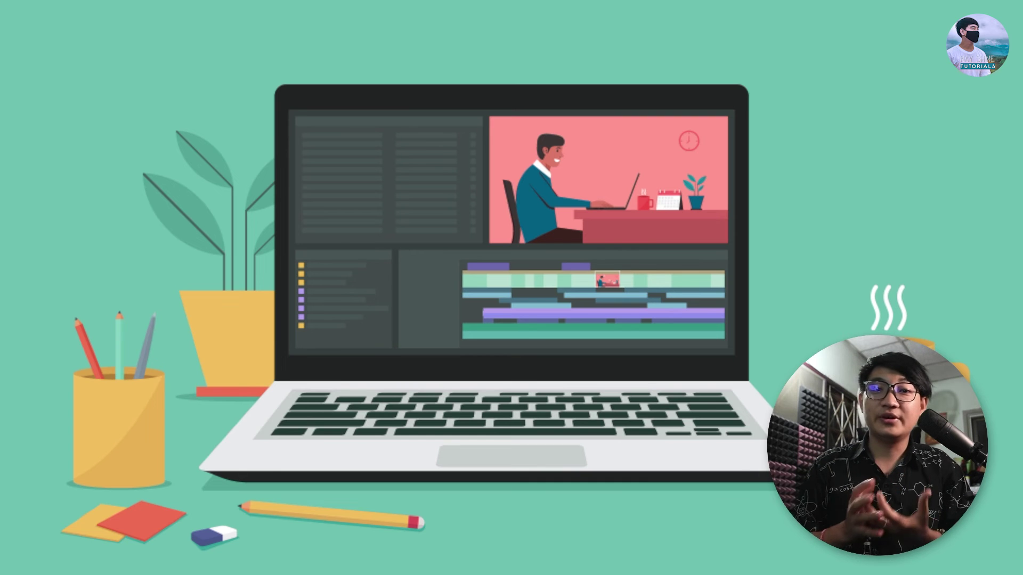